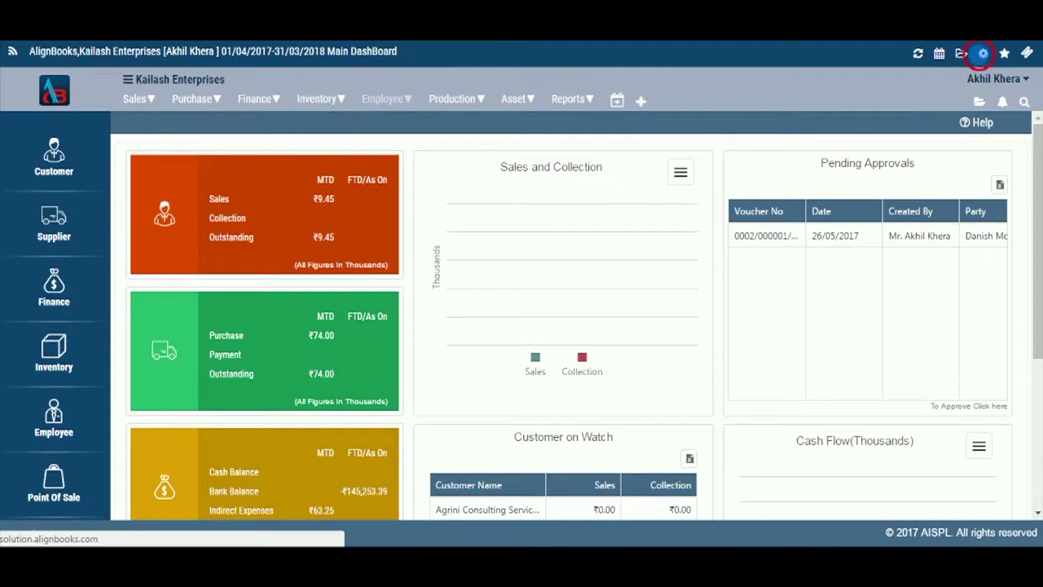
- Open the Location master list from the Configuration gear menu
{"action": "left_click", "coordinate": [982, 55]}
{"action": "left_click", "coordinate": [583, 183]}
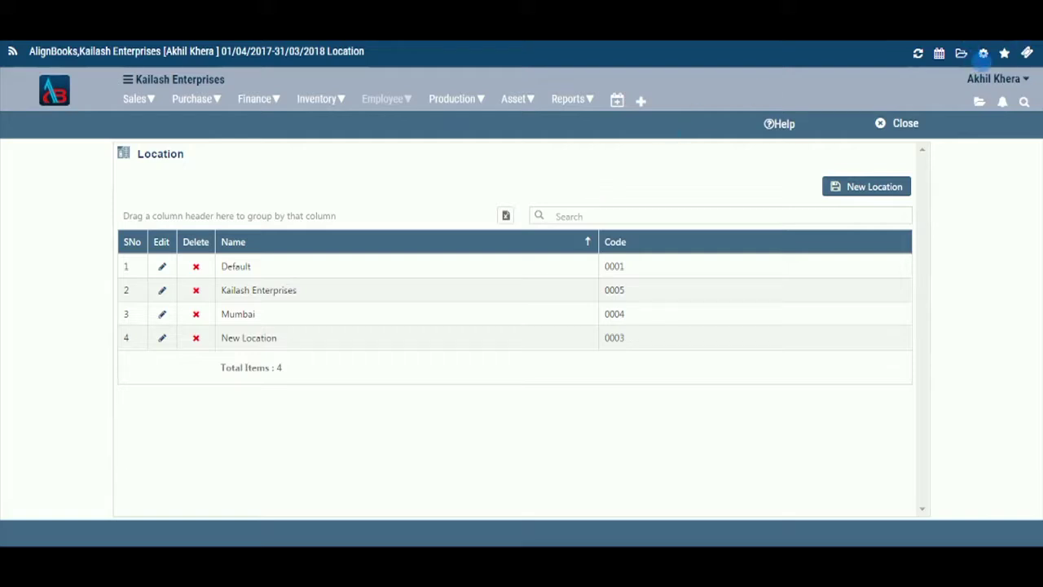
{"action": "left_click", "coordinate": [984, 54]}
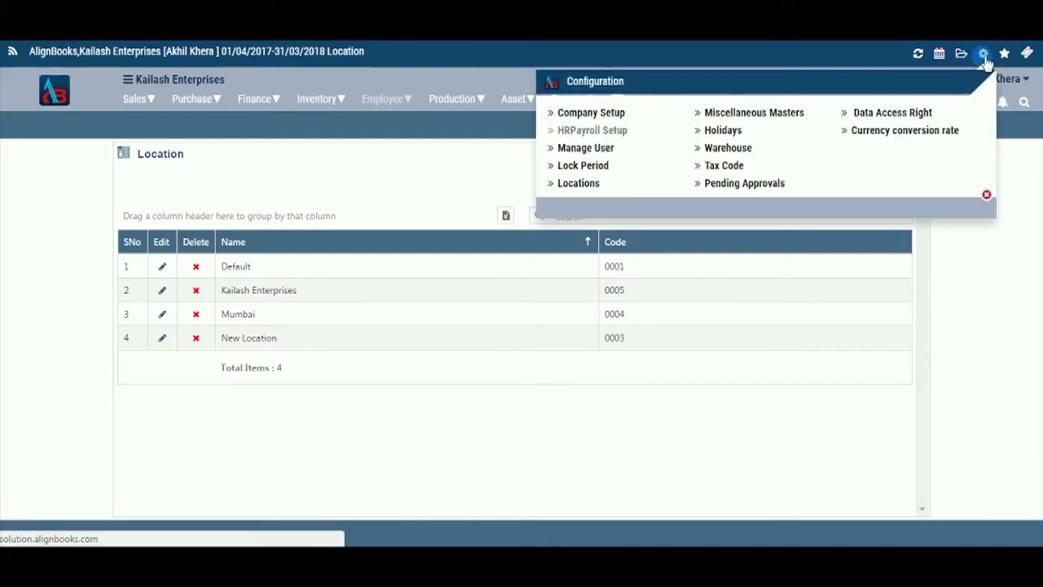
{"action": "left_click", "coordinate": [591, 115]}
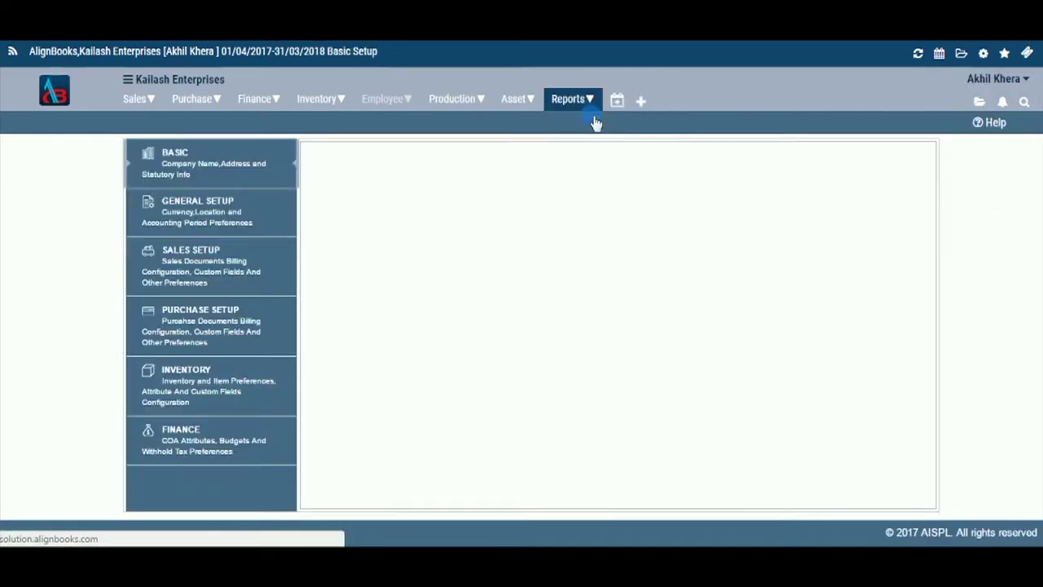
{"action": "left_click", "coordinate": [193, 208]}
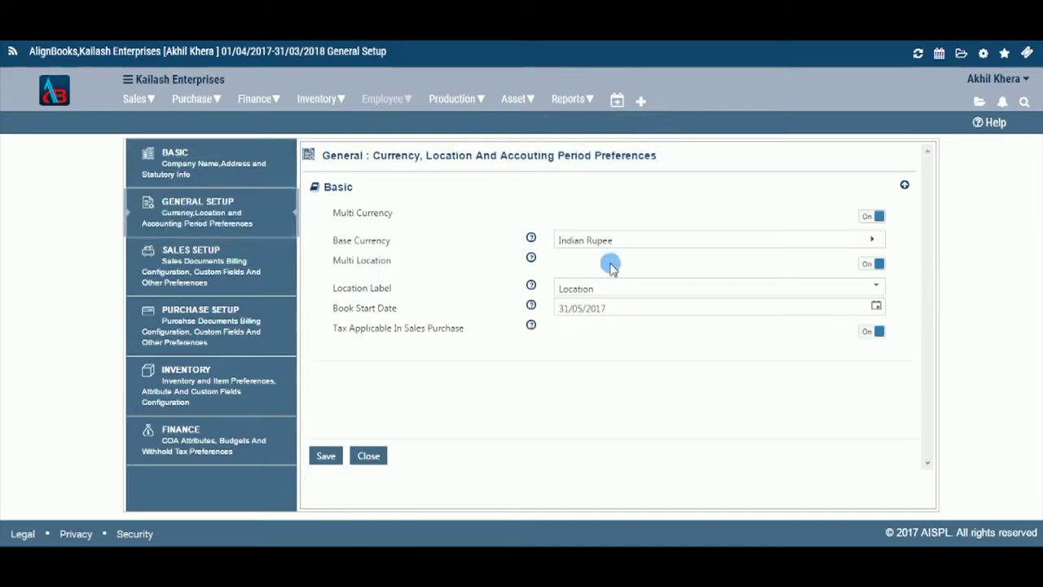
{"action": "left_click", "coordinate": [877, 269]}
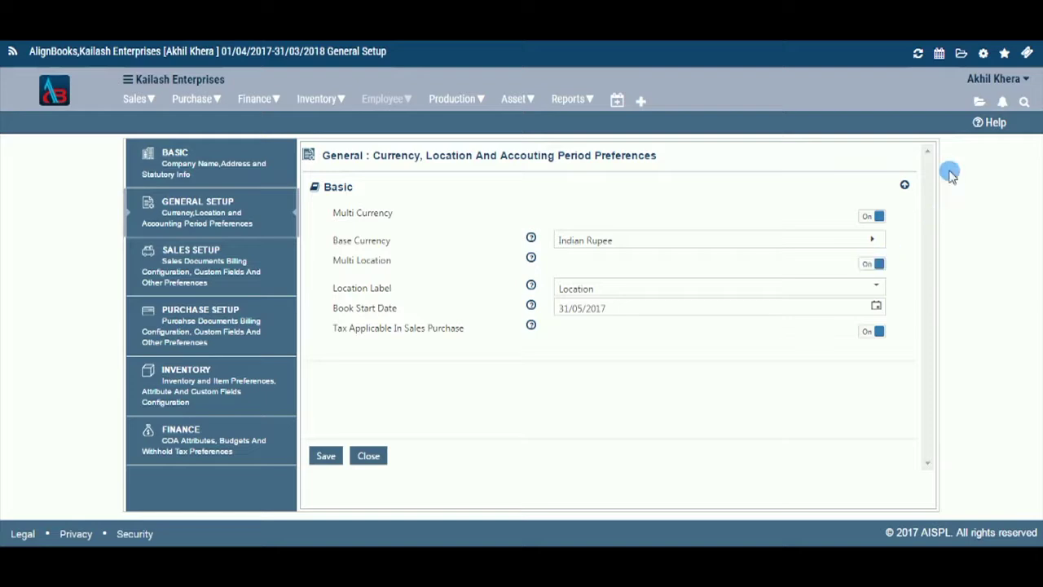
{"action": "left_click", "coordinate": [984, 57]}
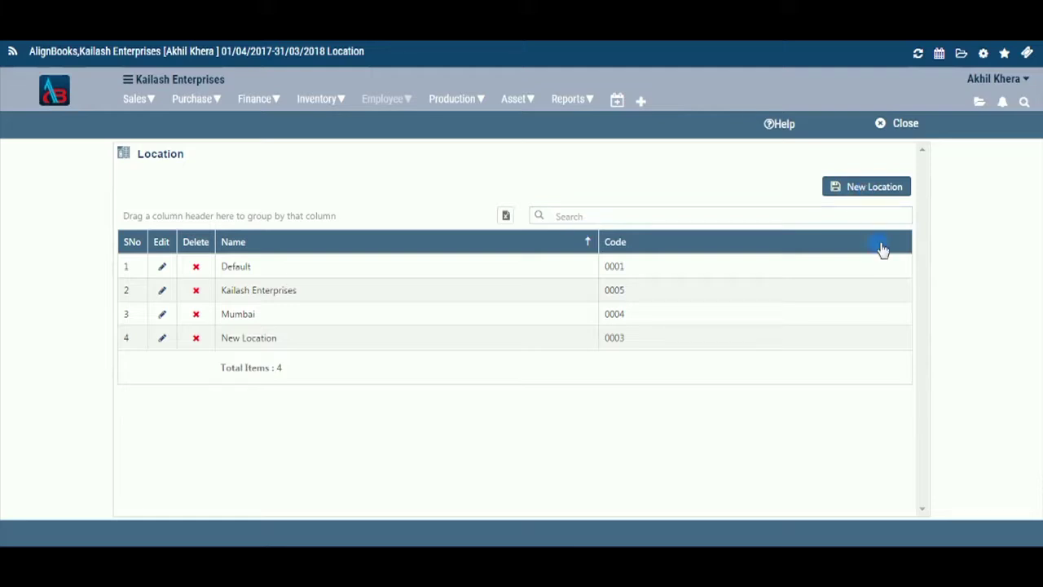
- Create a new location named Gurgaon, code 0006, with its GST number, leaving Inactive off
{"action": "left_click", "coordinate": [846, 186]}
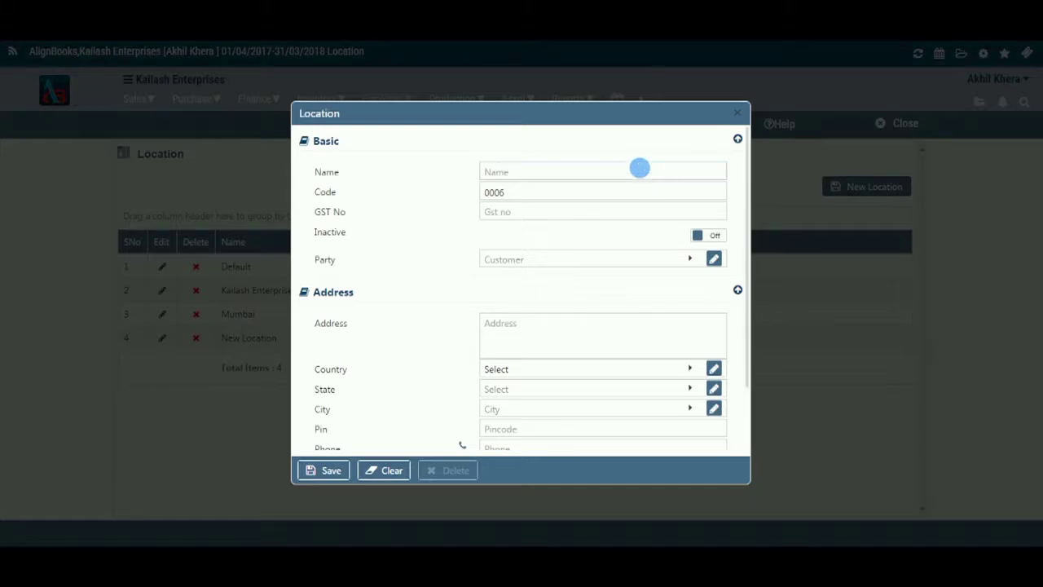
{"action": "left_click", "coordinate": [642, 173]}
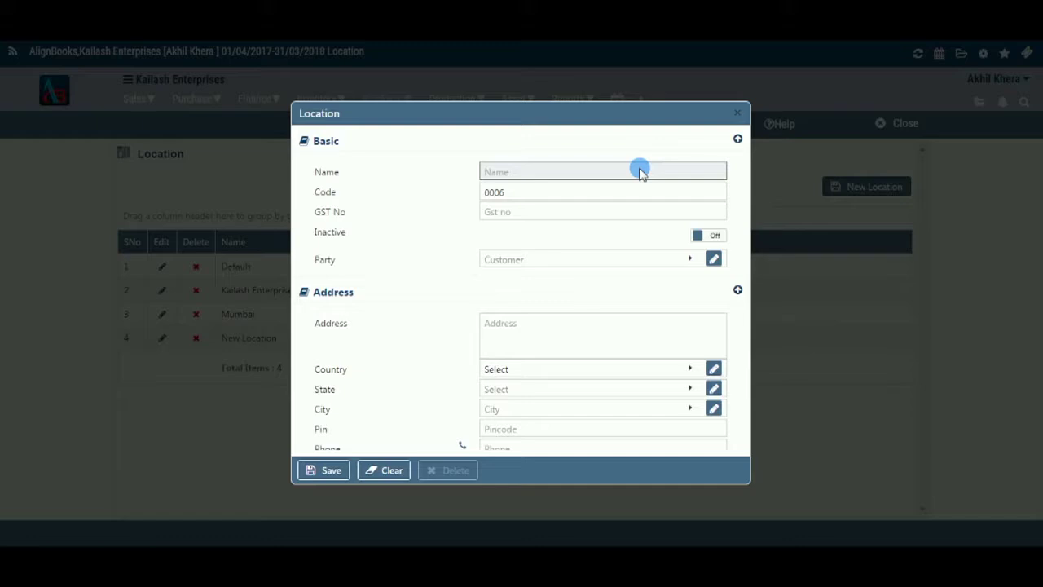
{"action": "type", "text": "G"}
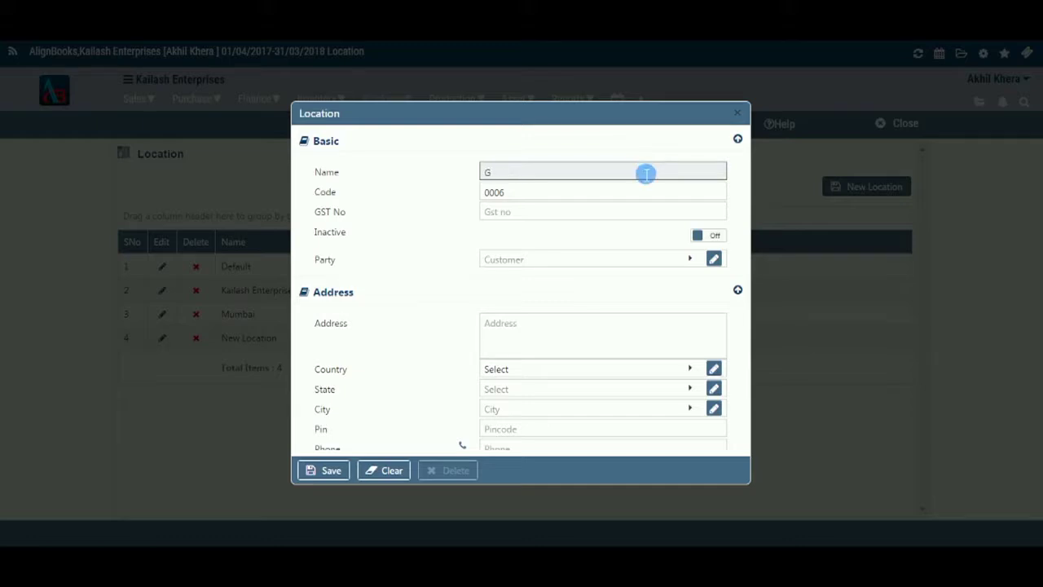
{"action": "type", "text": "urgaon"}
{"action": "left_click", "coordinate": [542, 198]}
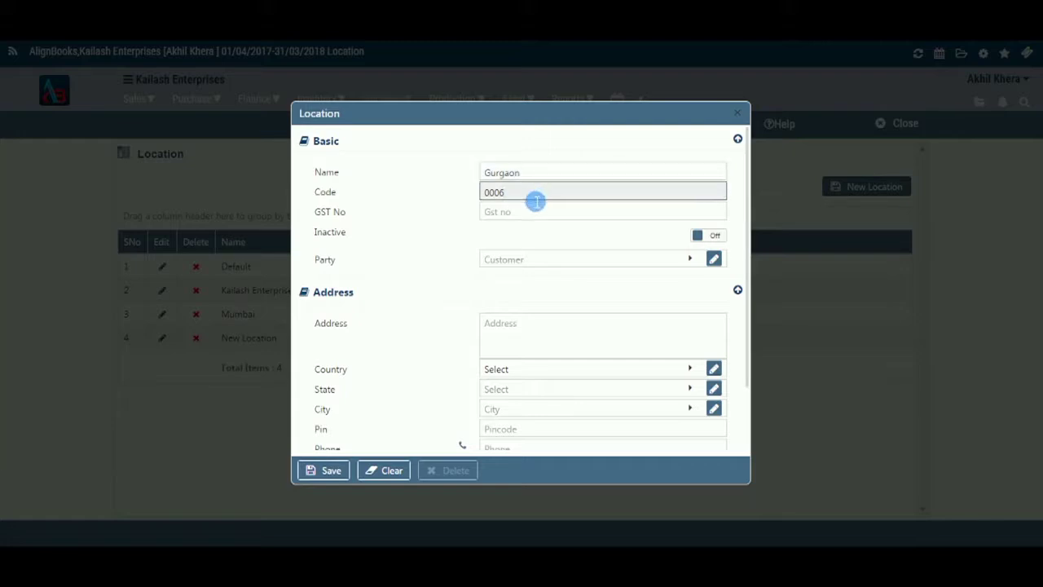
{"action": "left_click", "coordinate": [535, 219]}
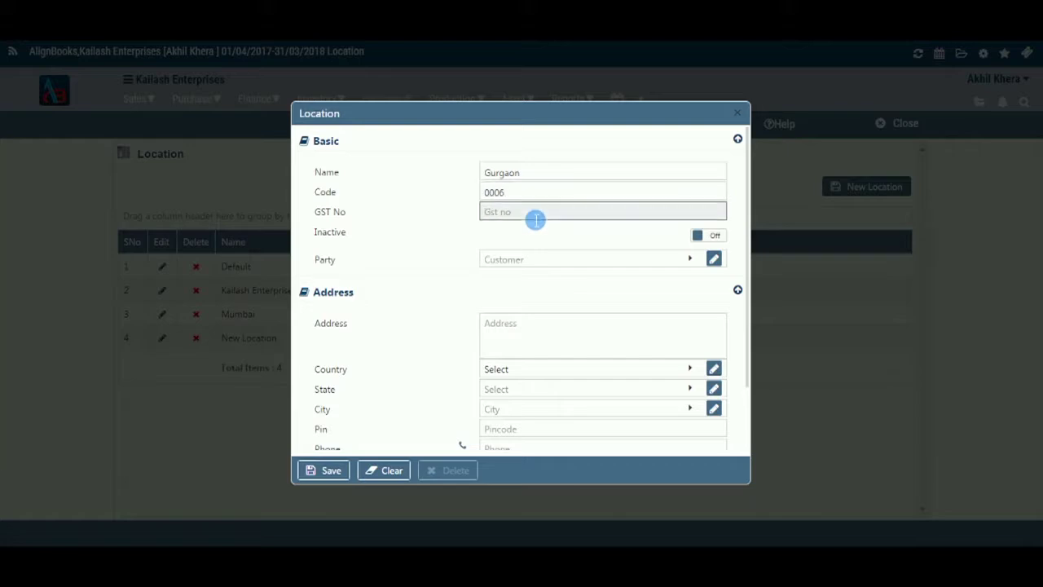
{"action": "left_click", "coordinate": [717, 236]}
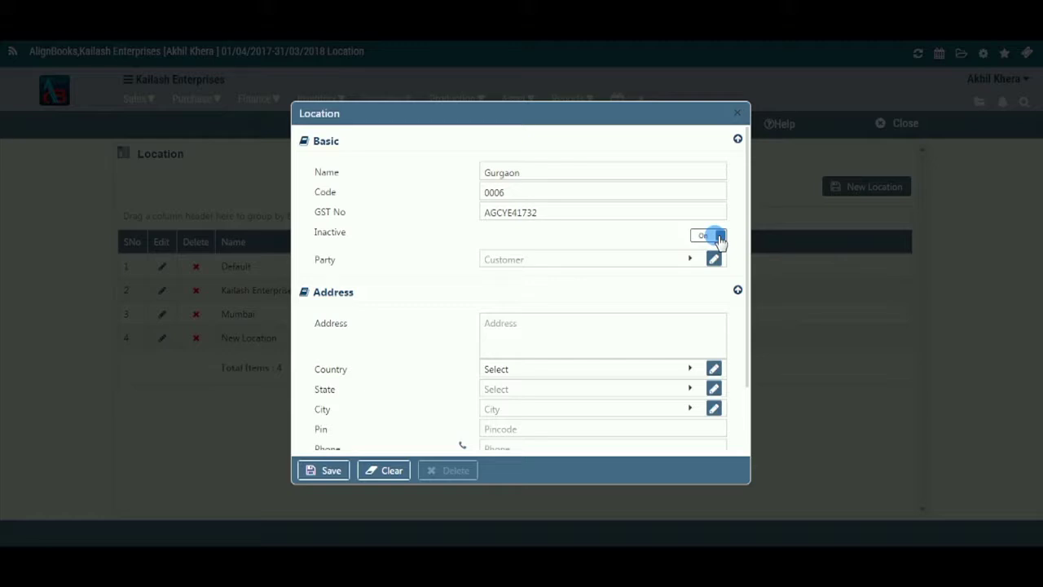
{"action": "left_click", "coordinate": [700, 236]}
- Select Blueray Electronics Pvt Ltd as the Gurgaon location's party
{"action": "left_click", "coordinate": [692, 262]}
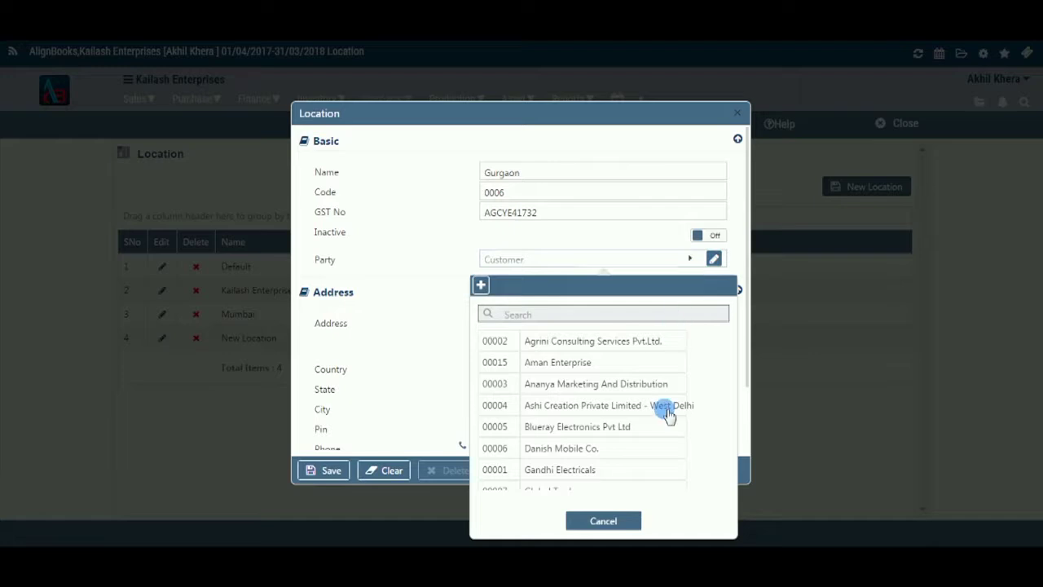
{"action": "left_click", "coordinate": [657, 428]}
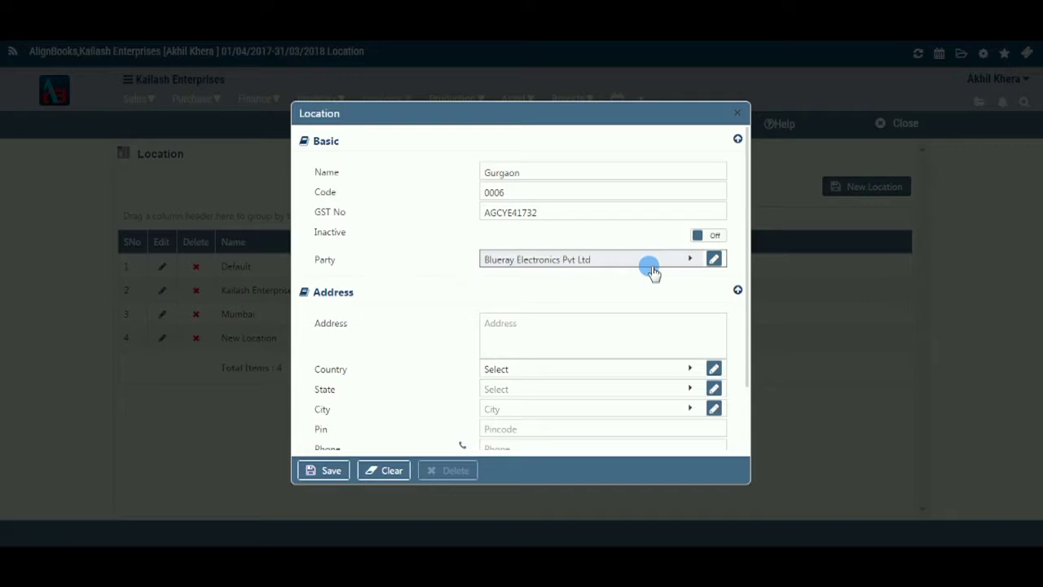
- Enter the Gurgaon location's street address and bring up the country choices
{"action": "left_click", "coordinate": [628, 329]}
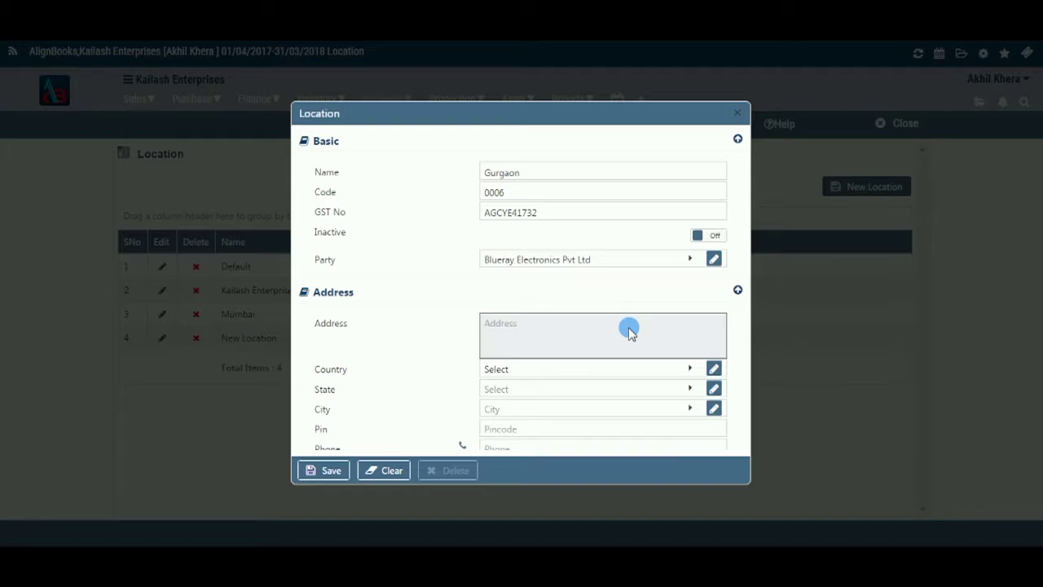
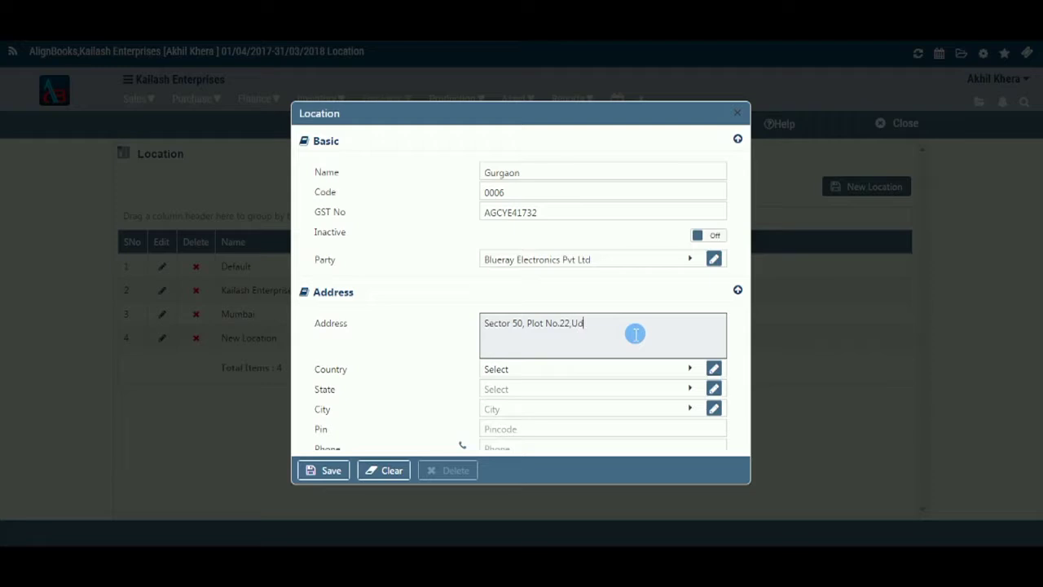
{"action": "left_click", "coordinate": [658, 373]}
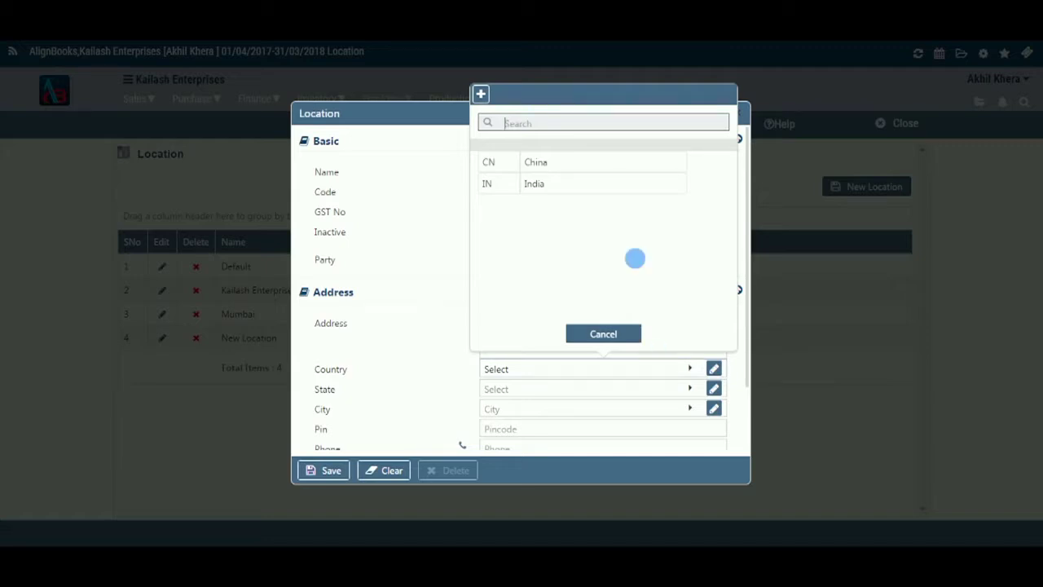
- Set country India, state Haryana (found by searching 'har') and city Gurgaon
{"action": "left_click", "coordinate": [640, 187]}
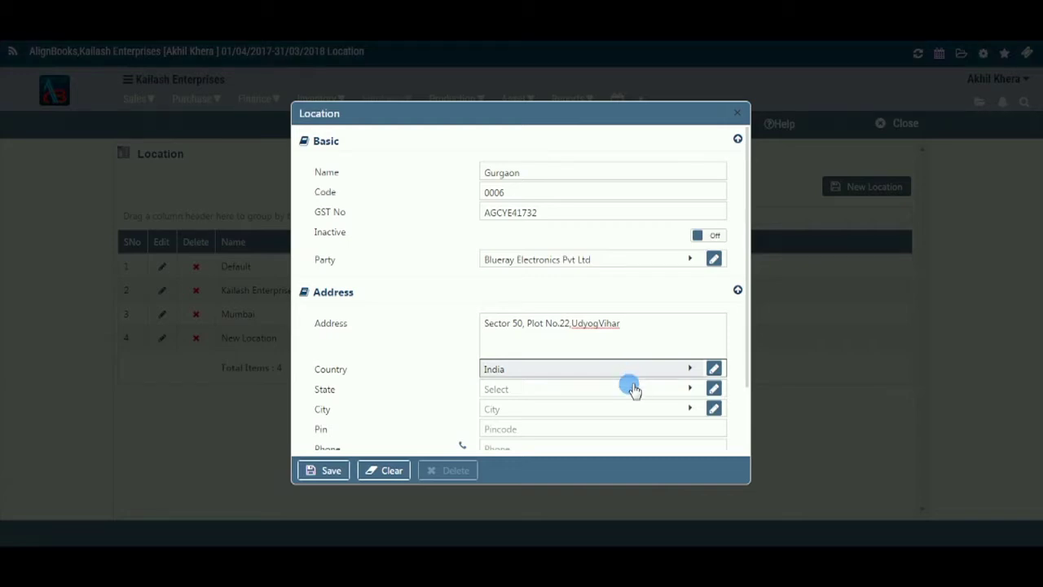
{"action": "left_click", "coordinate": [634, 393]}
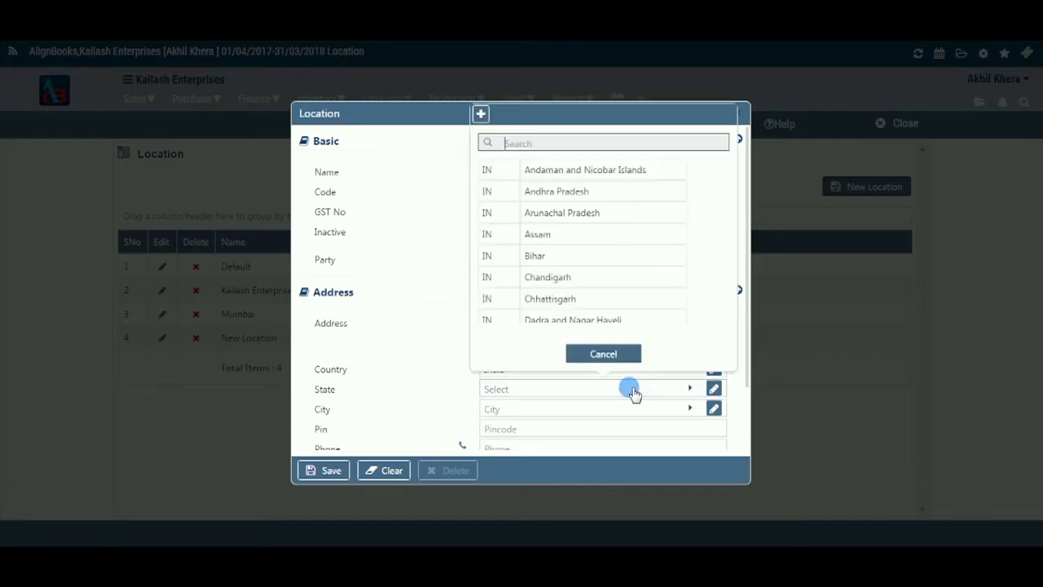
{"action": "left_click", "coordinate": [595, 144]}
{"action": "type", "text": "har"}
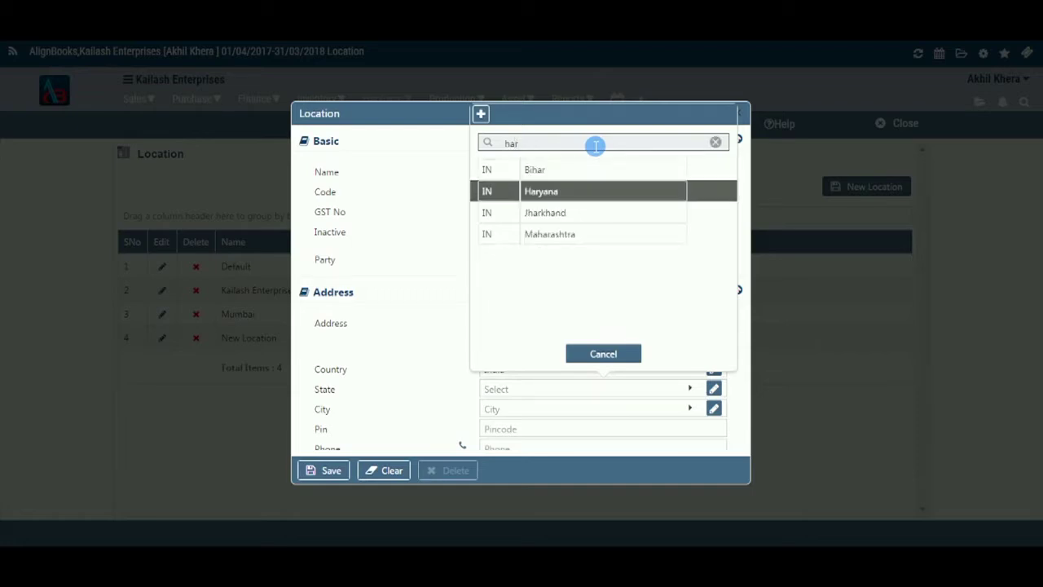
{"action": "key", "text": "Return"}
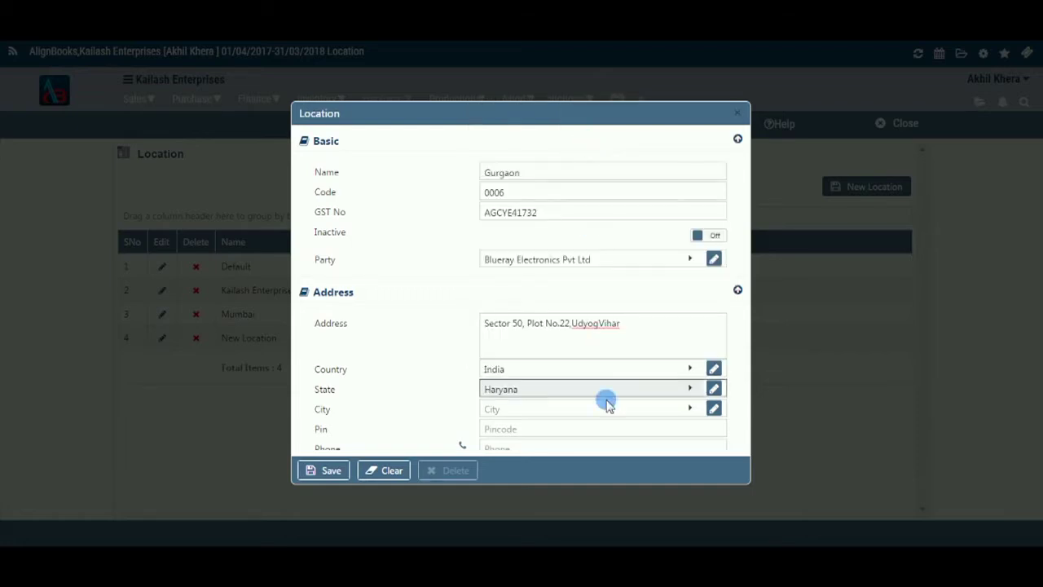
{"action": "left_click", "coordinate": [612, 409]}
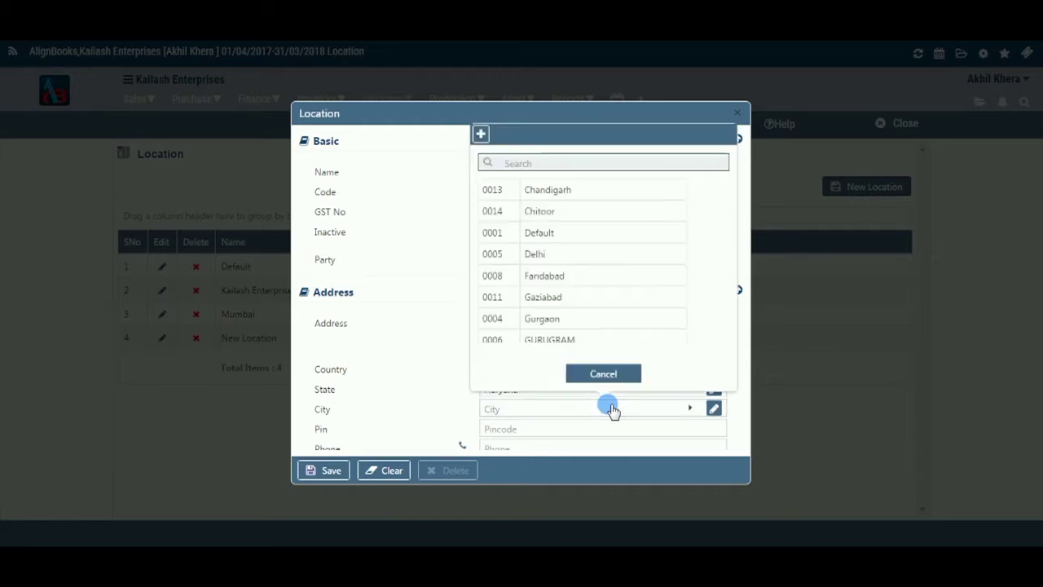
{"action": "left_click", "coordinate": [613, 320]}
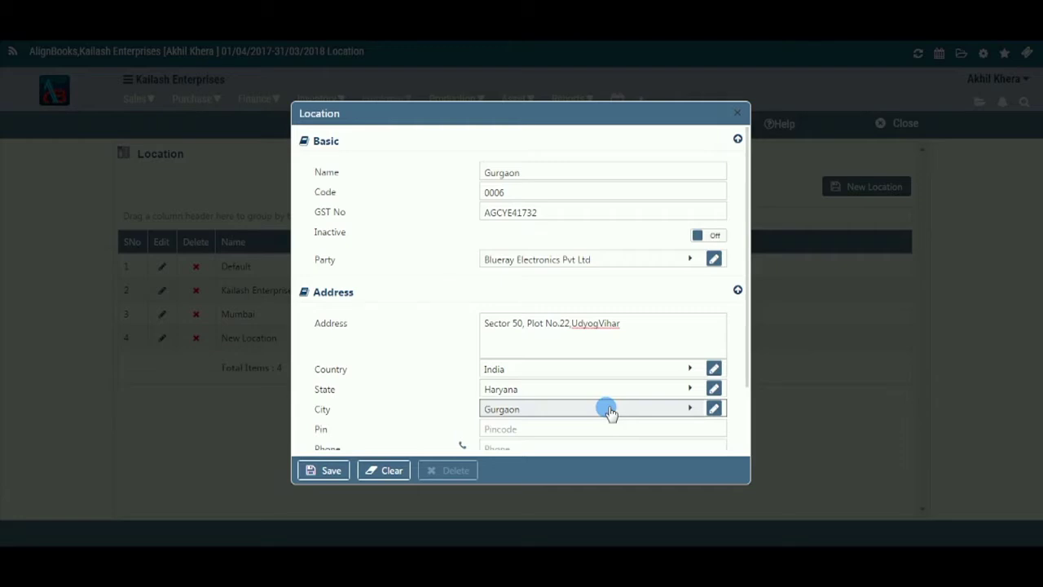
- Enter pin 122001, then the location's phone number and e-mail address
{"action": "left_click", "coordinate": [612, 433]}
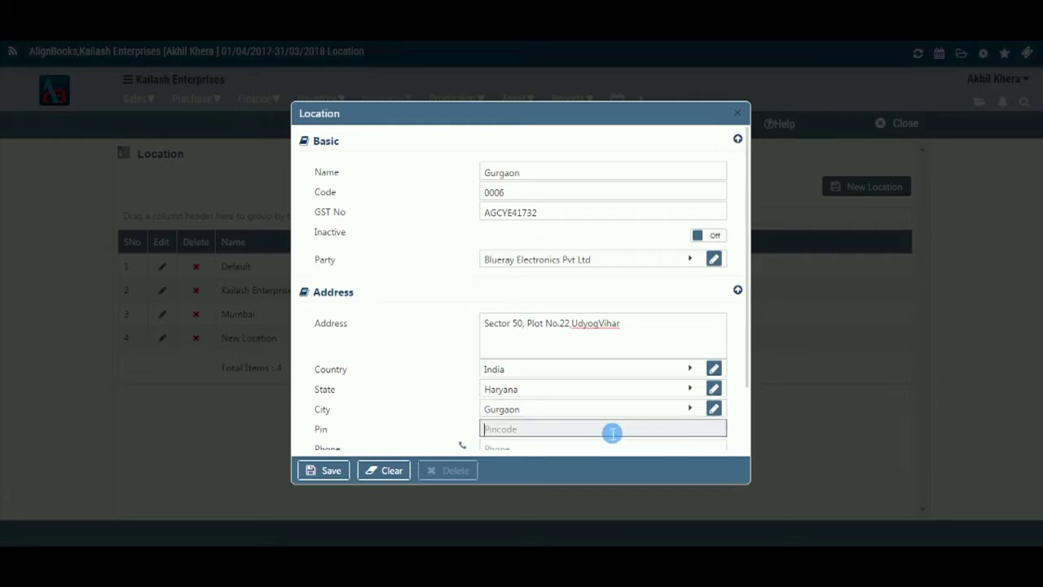
{"action": "type", "text": "1220001"}
{"action": "key", "text": "BackSpace"}
{"action": "scroll", "coordinate": [613, 414], "scroll_direction": "down", "scroll_amount": 1}
{"action": "left_click", "coordinate": [601, 380]}
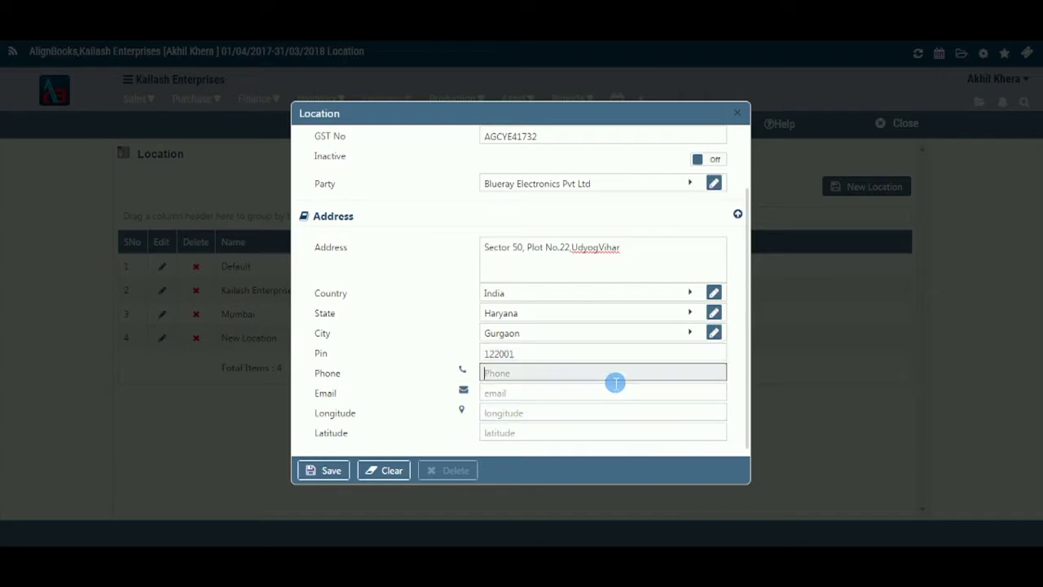
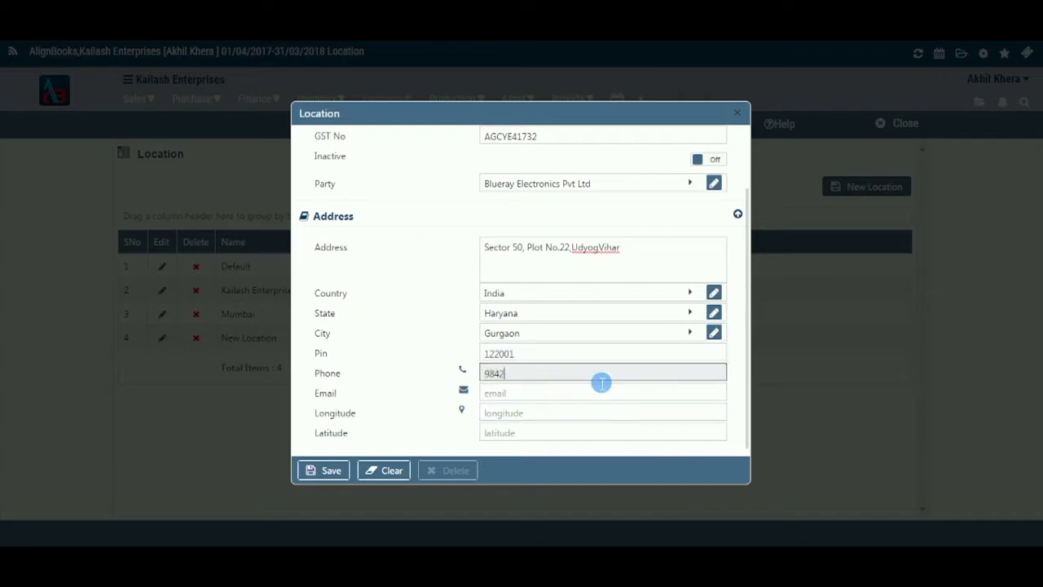
{"action": "left_click", "coordinate": [601, 396]}
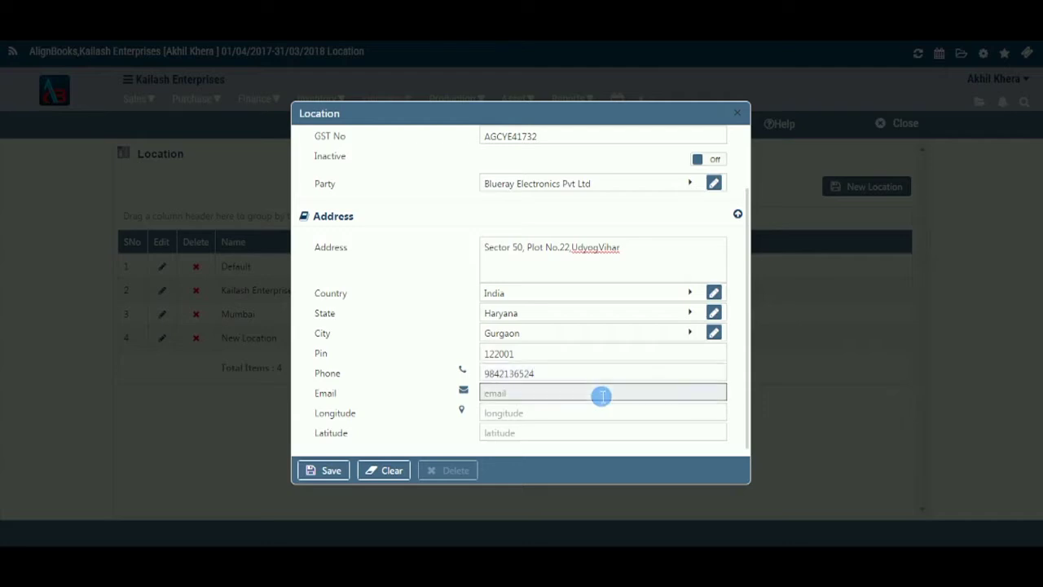
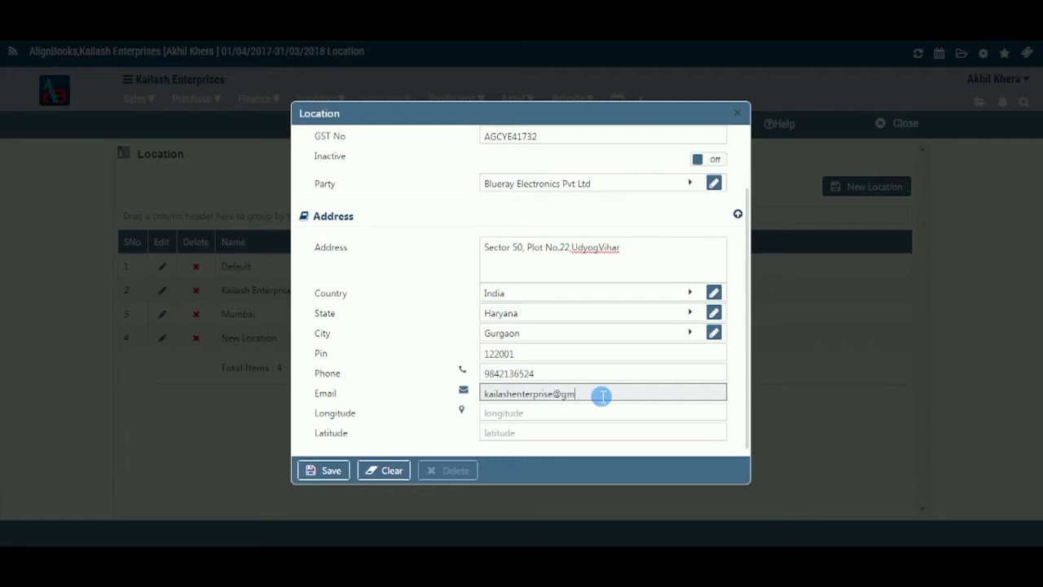
- Set the location's longitude to 52 and latitude to 69
{"action": "key", "text": "Tab"}
{"action": "type", "text": "52"}
{"action": "key", "text": "Tab"}
{"action": "type", "text": "69"}
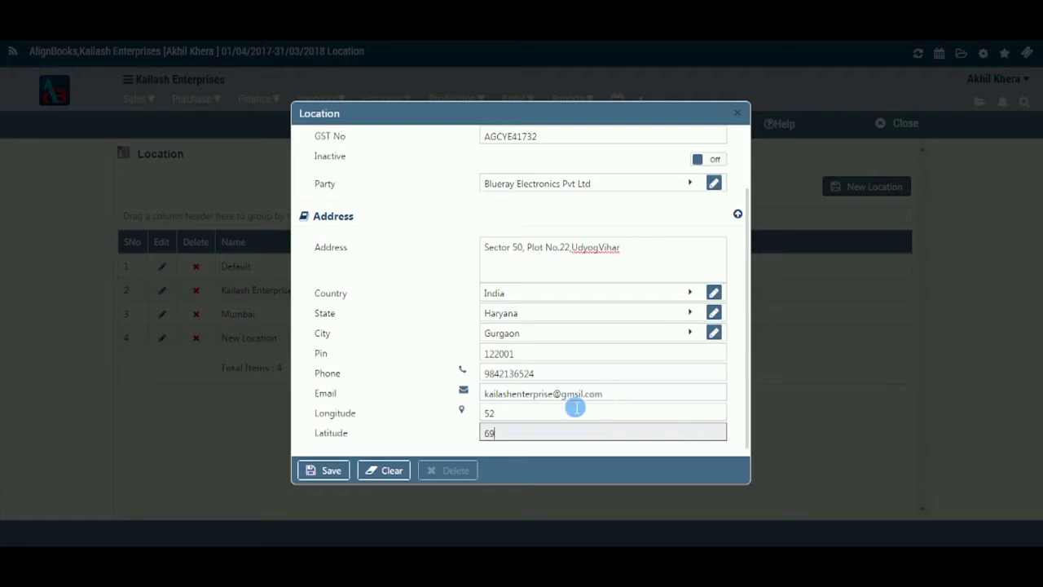
- Save the Gurgaon location and close its form, leaving five locations listed
{"action": "left_click", "coordinate": [331, 471]}
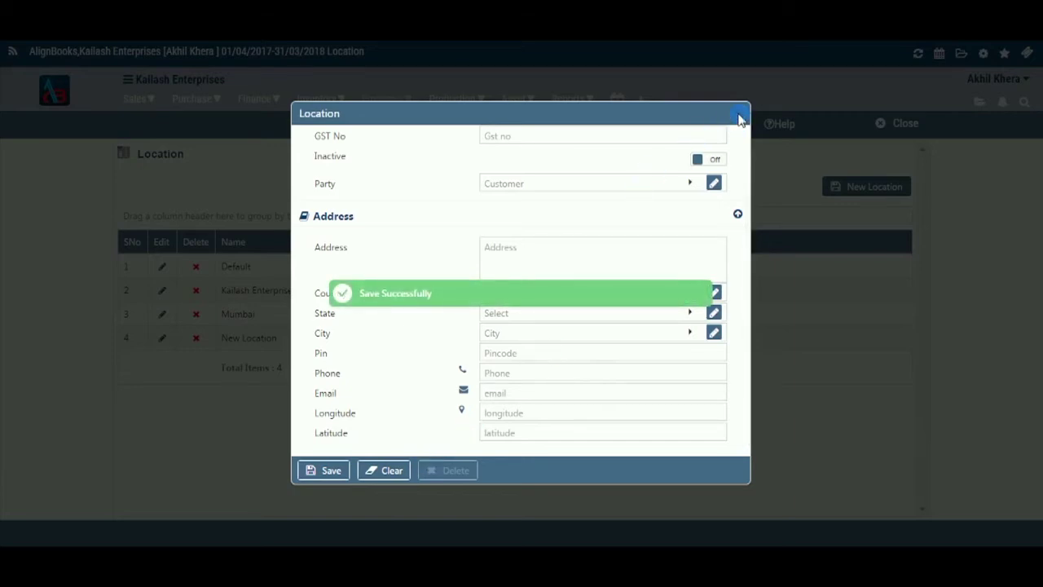
{"action": "left_click", "coordinate": [738, 115]}
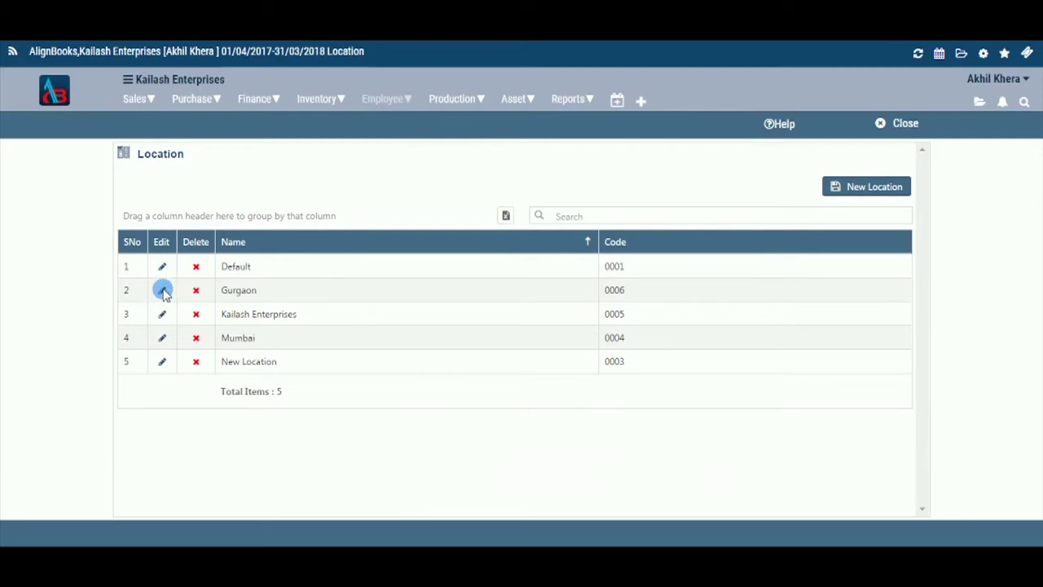
- Reopen Gurgaon for editing, start a delete, and decline it to keep the record
{"action": "left_click", "coordinate": [163, 292]}
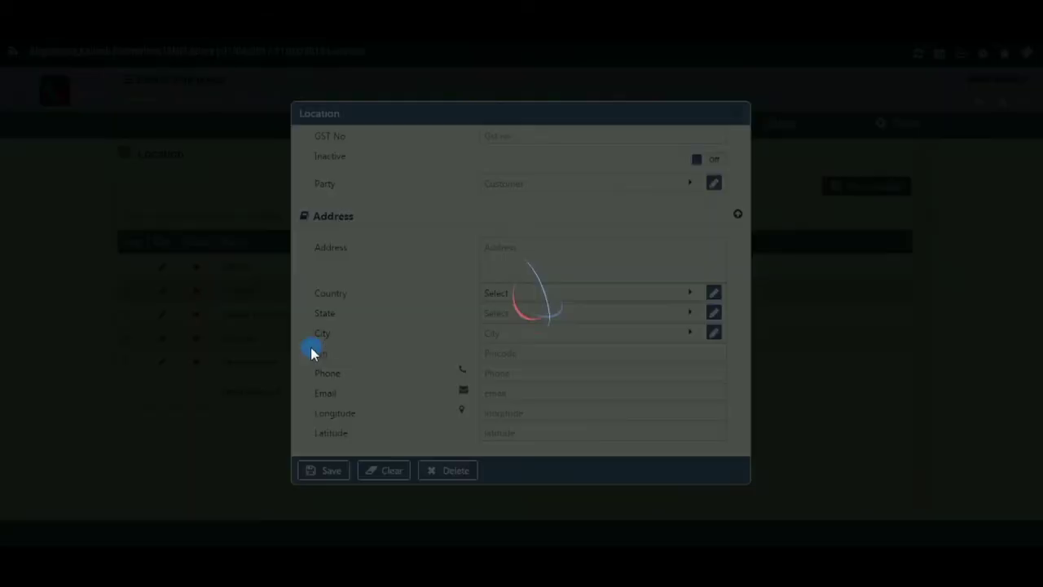
{"action": "scroll", "coordinate": [582, 269], "scroll_direction": "up", "scroll_amount": 2}
{"action": "scroll", "coordinate": [590, 264], "scroll_direction": "down", "scroll_amount": 1}
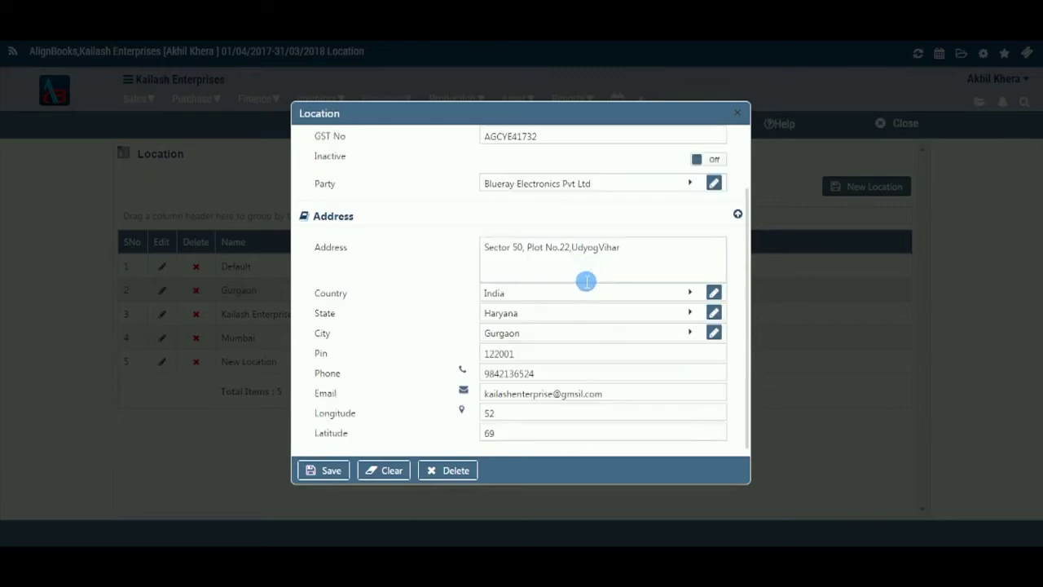
{"action": "left_click", "coordinate": [456, 473]}
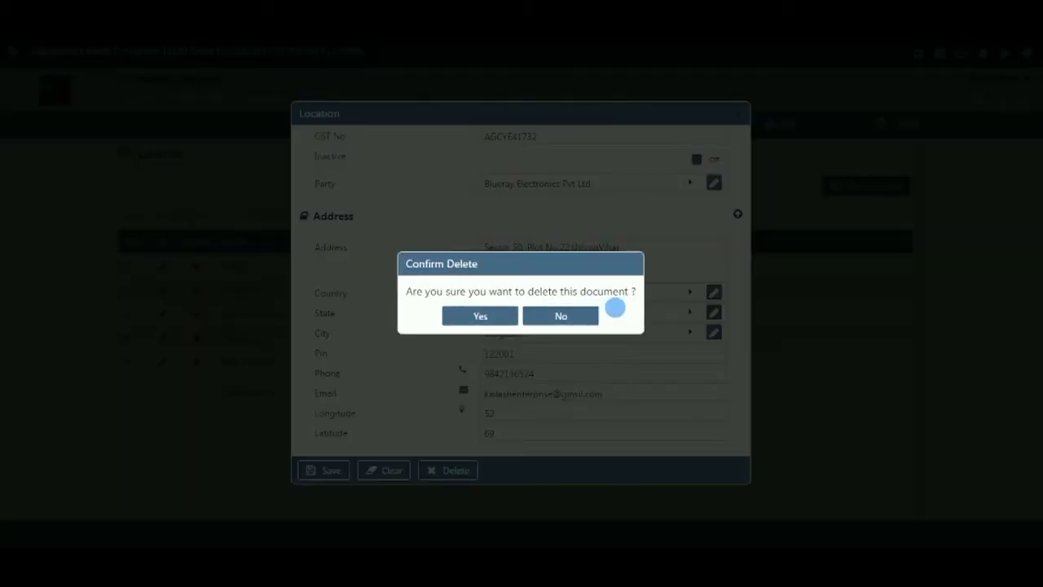
{"action": "left_click", "coordinate": [569, 319]}
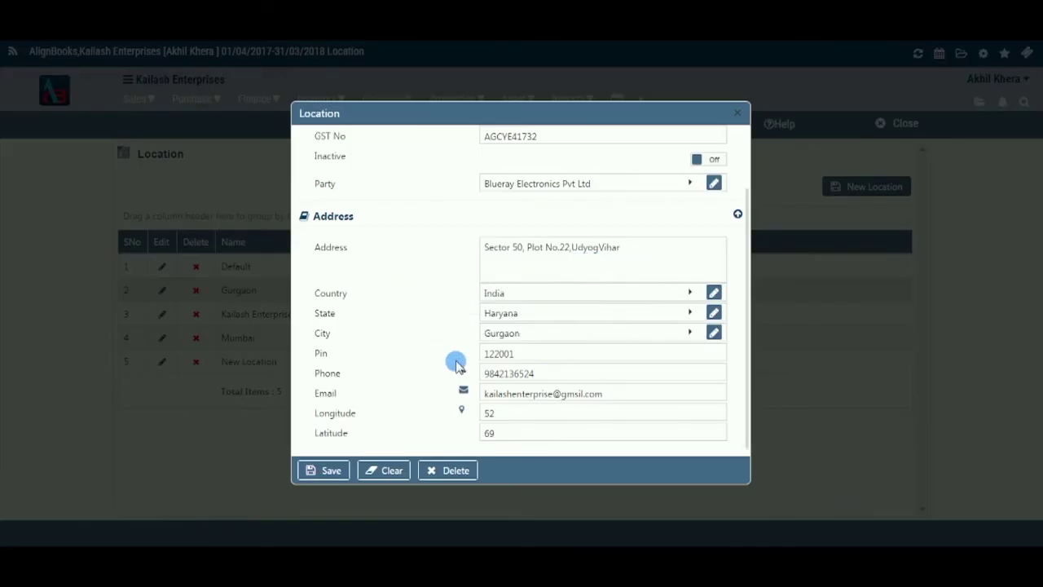
- Switch Gurgaon to Inactive and close its edit form
{"action": "scroll", "coordinate": [640, 326], "scroll_direction": "up", "scroll_amount": 2}
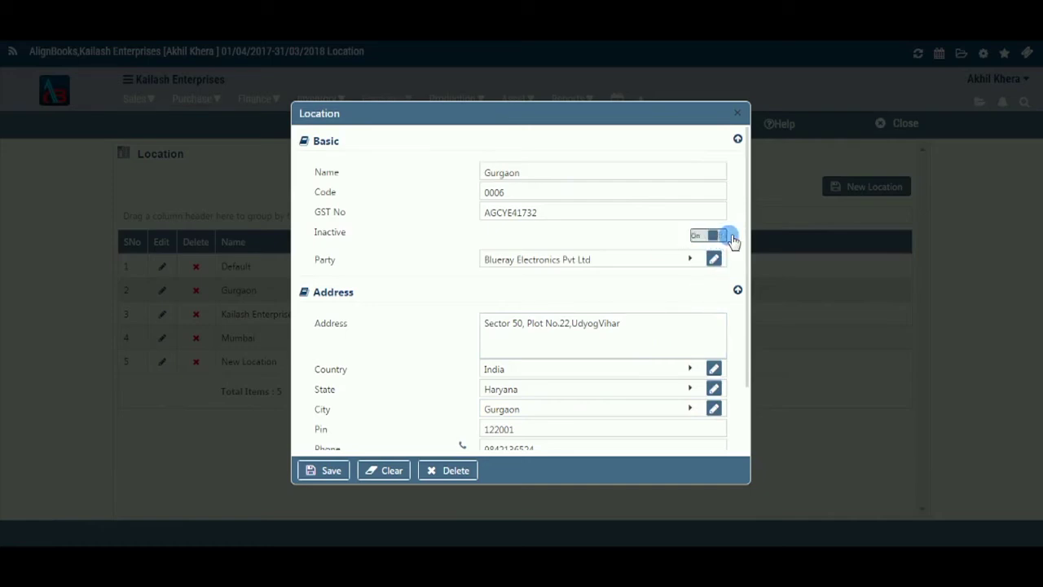
{"action": "left_click", "coordinate": [723, 236]}
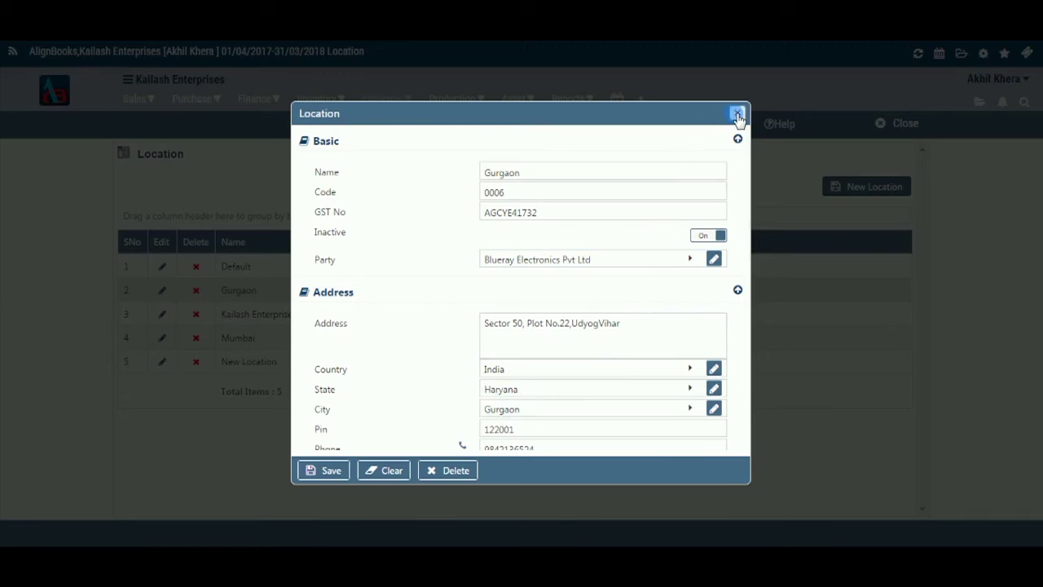
{"action": "left_click", "coordinate": [736, 115]}
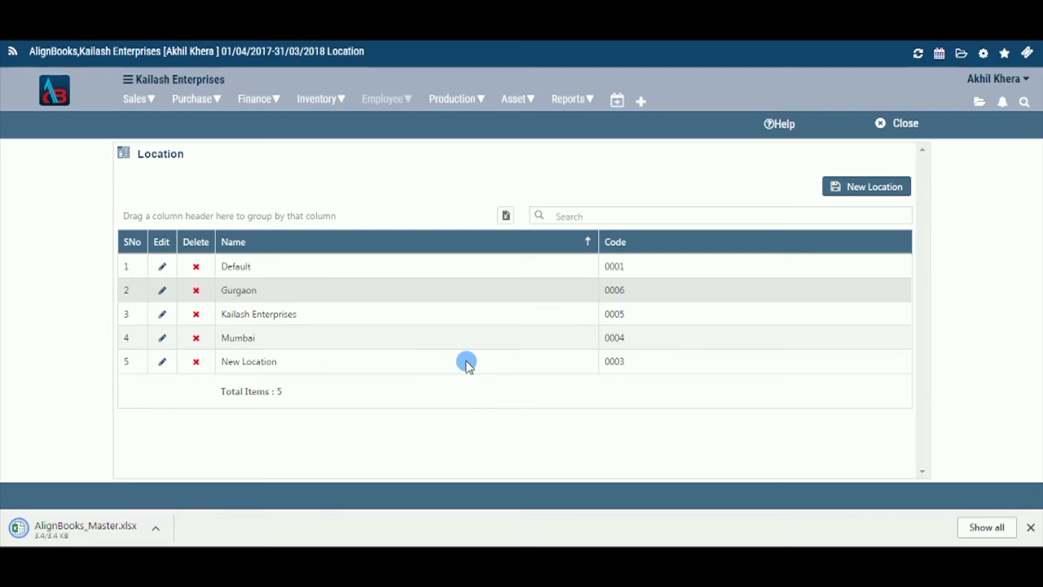
{"action": "left_click", "coordinate": [568, 216]}
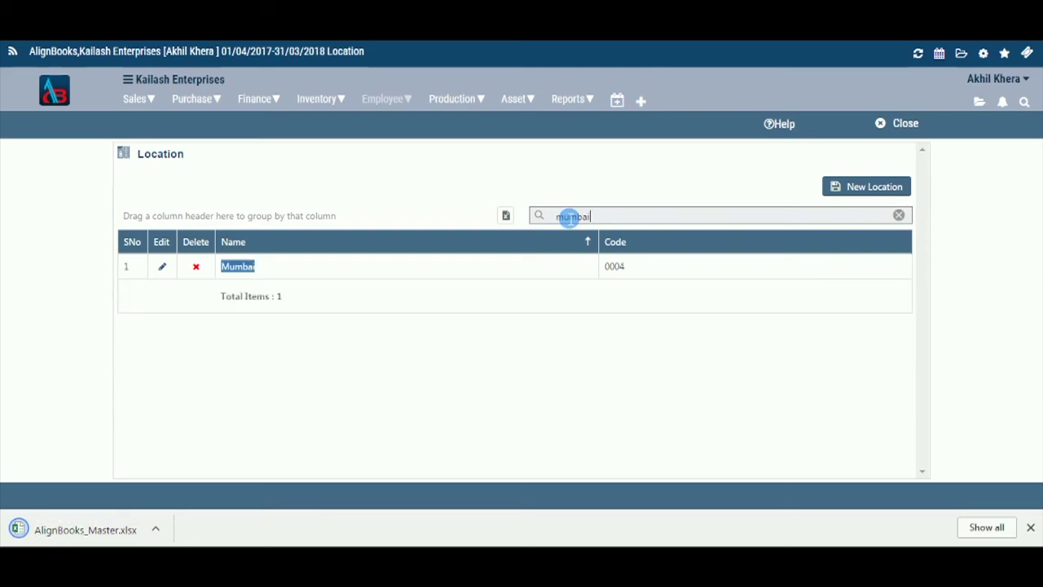
{"action": "key", "text": "BackSpace"}
{"action": "key", "text": "BackSpace"}
{"action": "key", "text": "BackSpace"}
{"action": "key", "text": "BackSpace"}
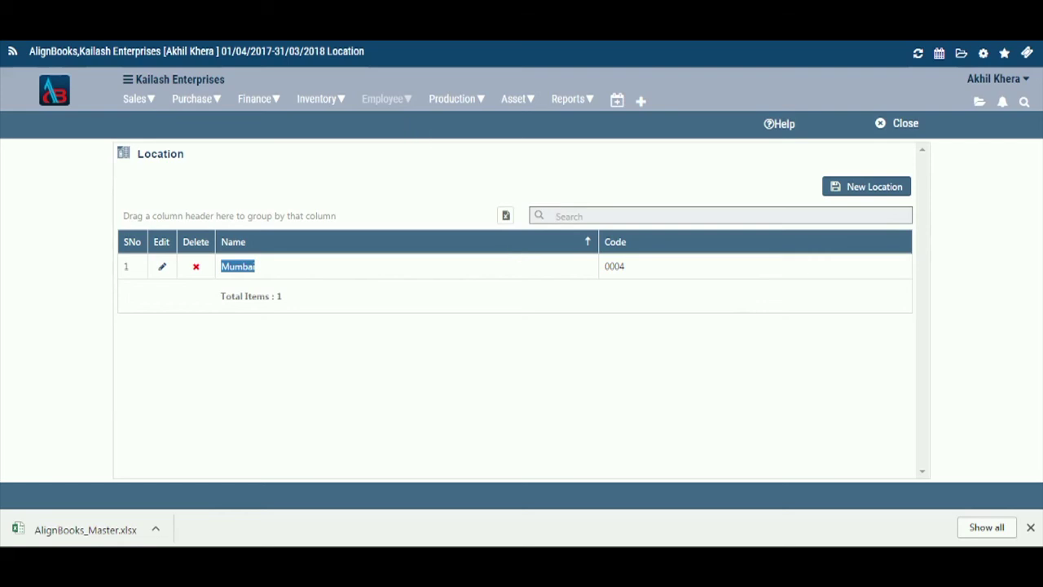
{"action": "left_click", "coordinate": [340, 212]}
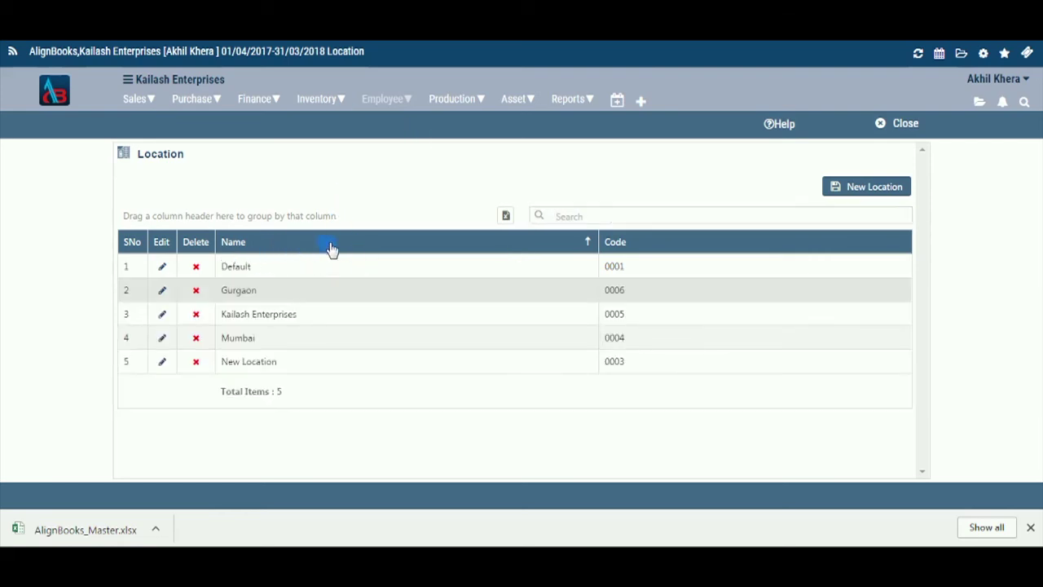
{"action": "left_click_drag", "start_coordinate": [339, 249], "coordinate": [625, 281]}
{"action": "left_click_drag", "start_coordinate": [666, 246], "coordinate": [386, 245]}
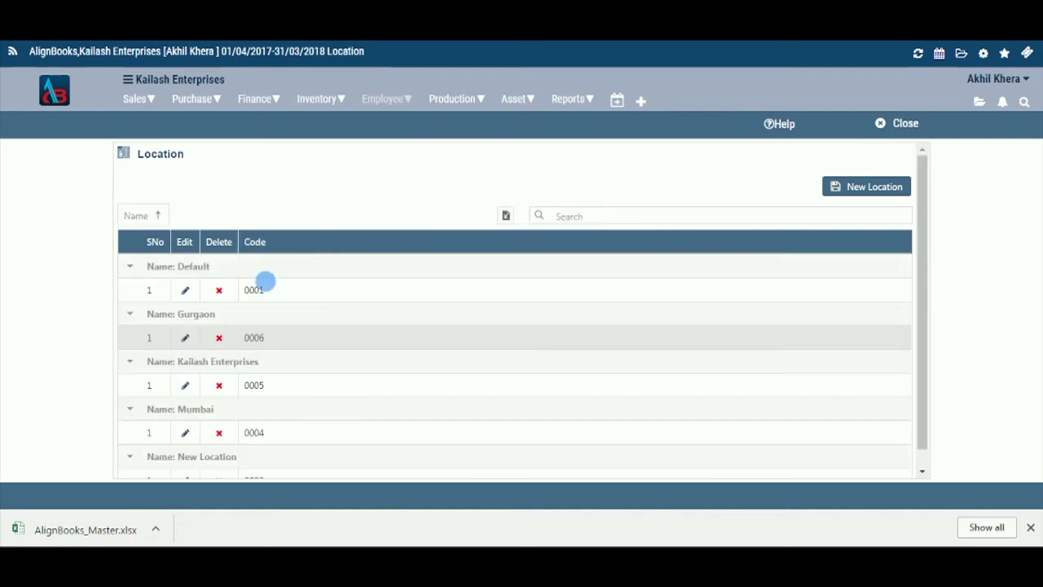
{"action": "left_click_drag", "start_coordinate": [255, 249], "coordinate": [211, 214]}
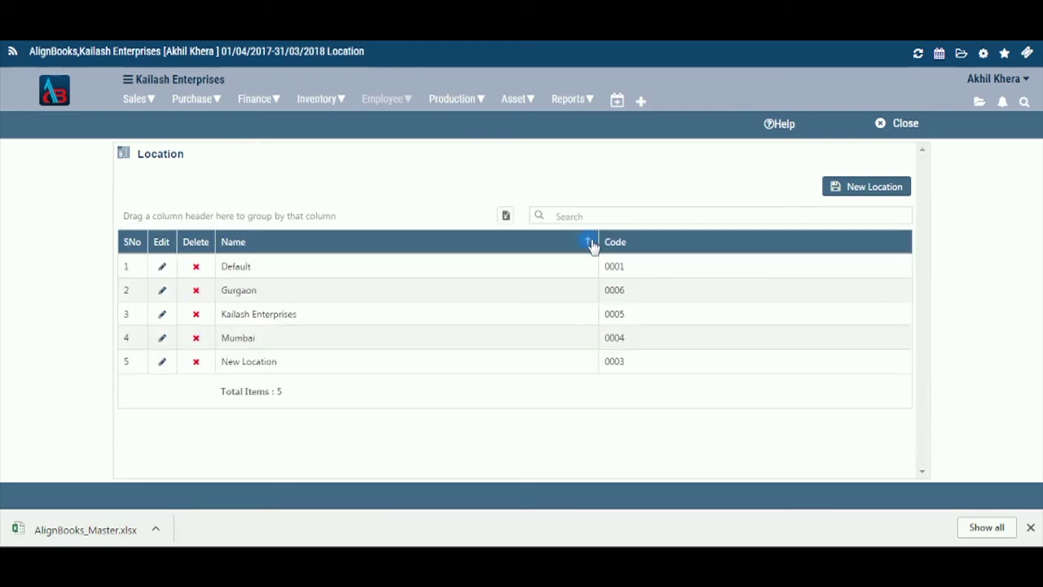
- Sort locations by Name descending then ascending, and close the Location list
{"action": "left_click", "coordinate": [593, 246]}
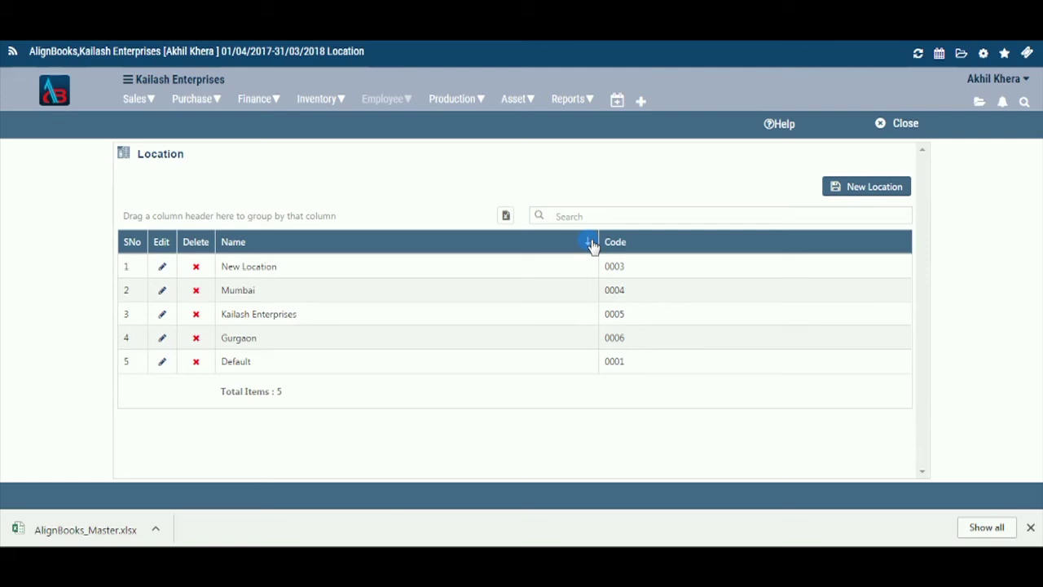
{"action": "left_click", "coordinate": [592, 246]}
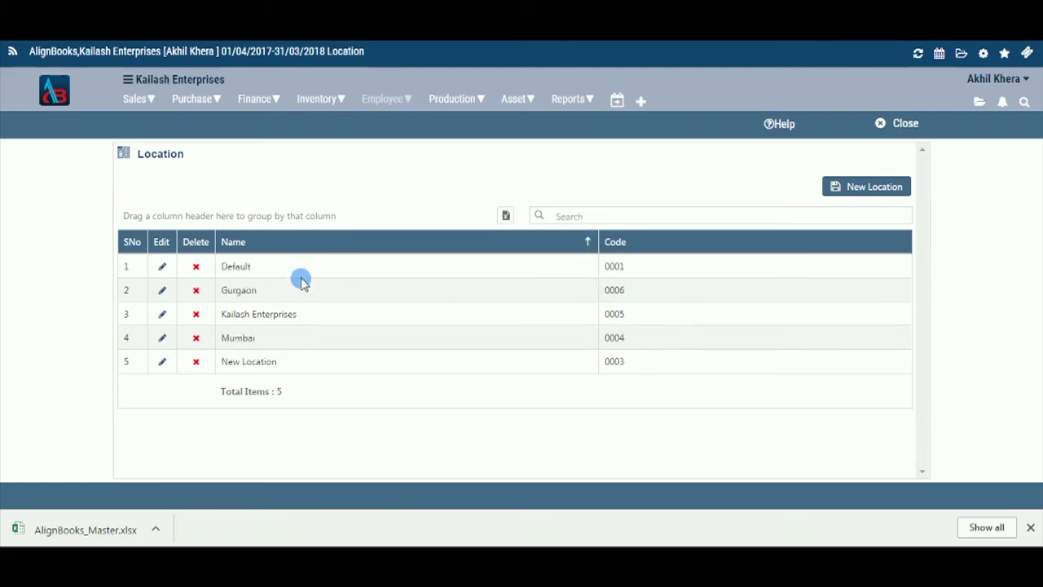
{"action": "left_click", "coordinate": [906, 127]}
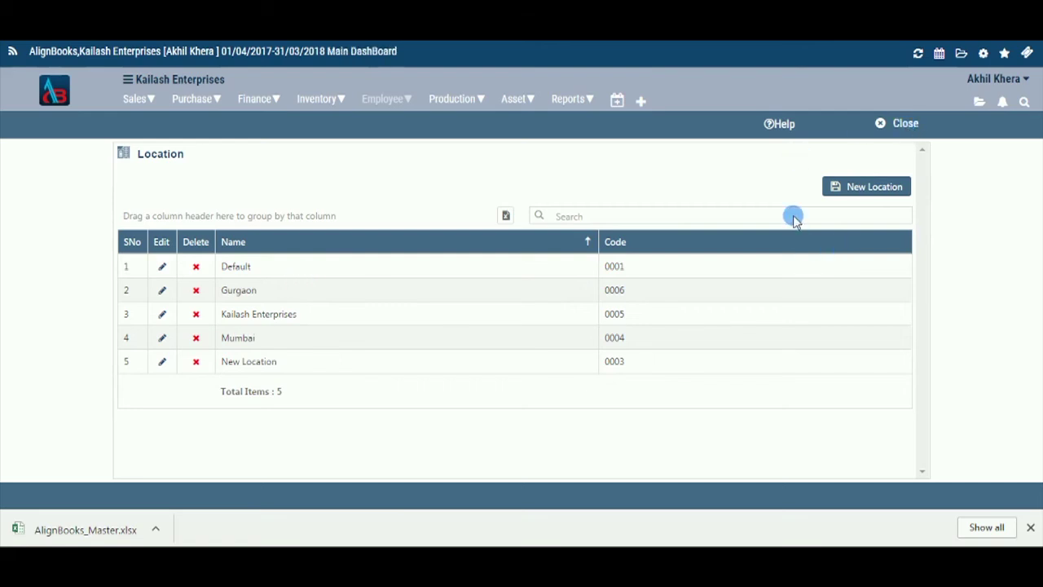